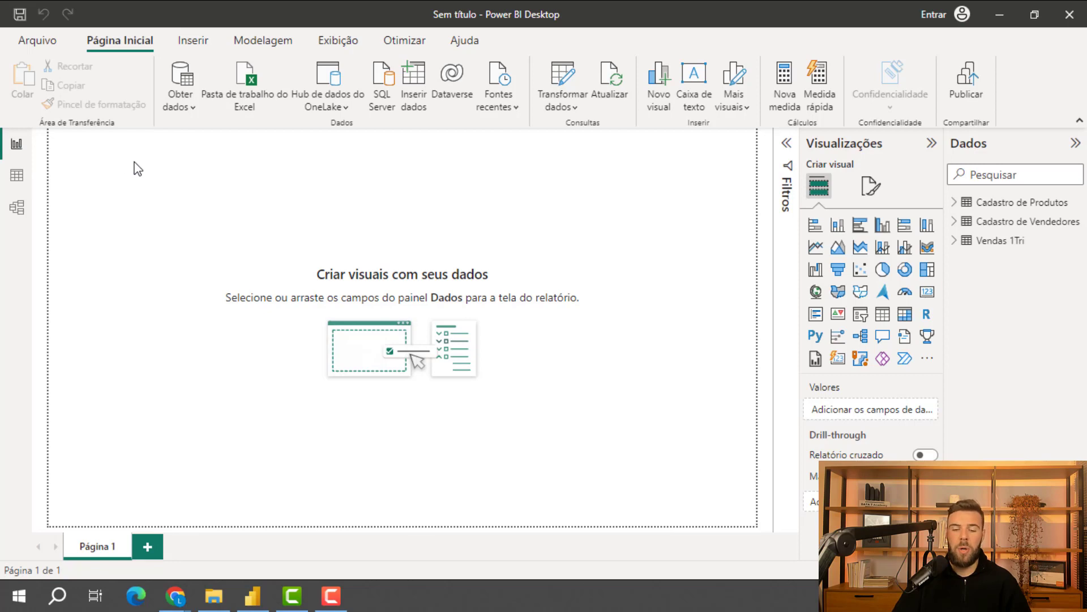
Step: Open the Power Query editor and review the Cadastro de Vendedores and Cadastro de Produtos queries
{"action": "left_click", "coordinate": [563, 81]}
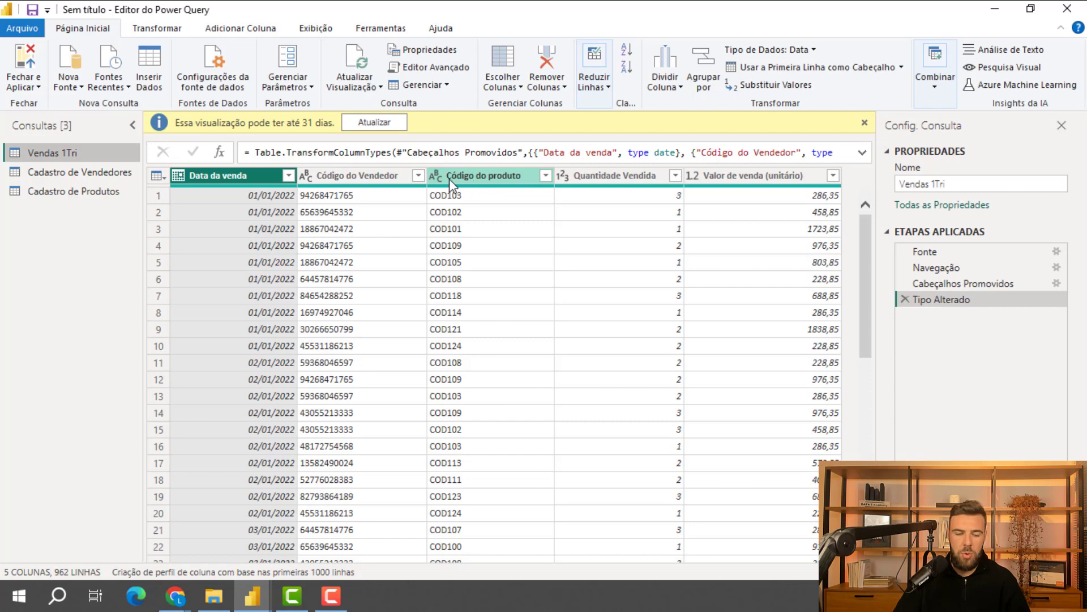
{"action": "left_click", "coordinate": [93, 172]}
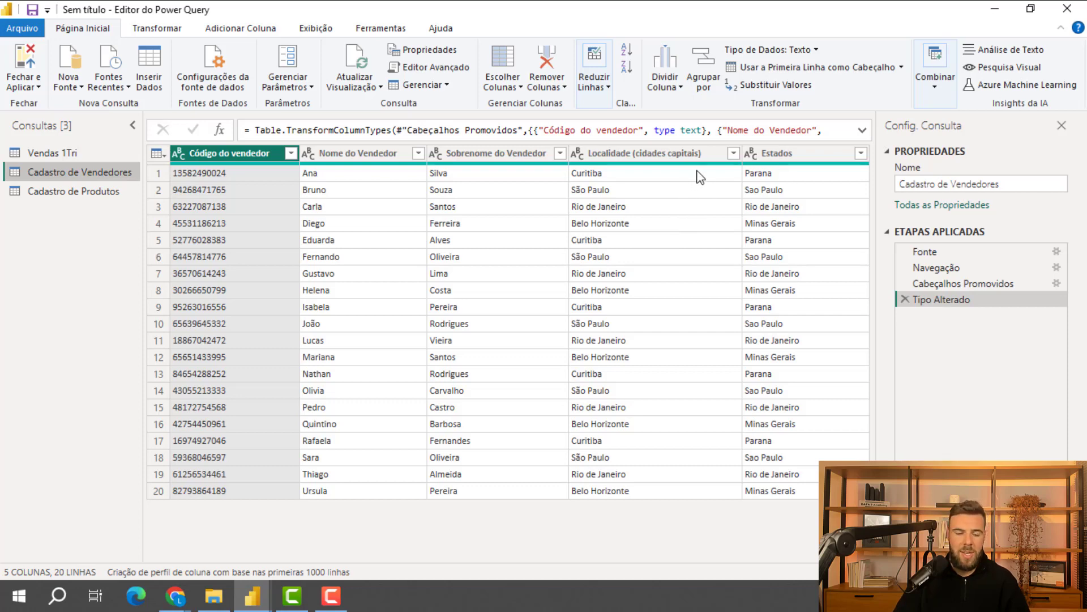
{"action": "left_click", "coordinate": [79, 191]}
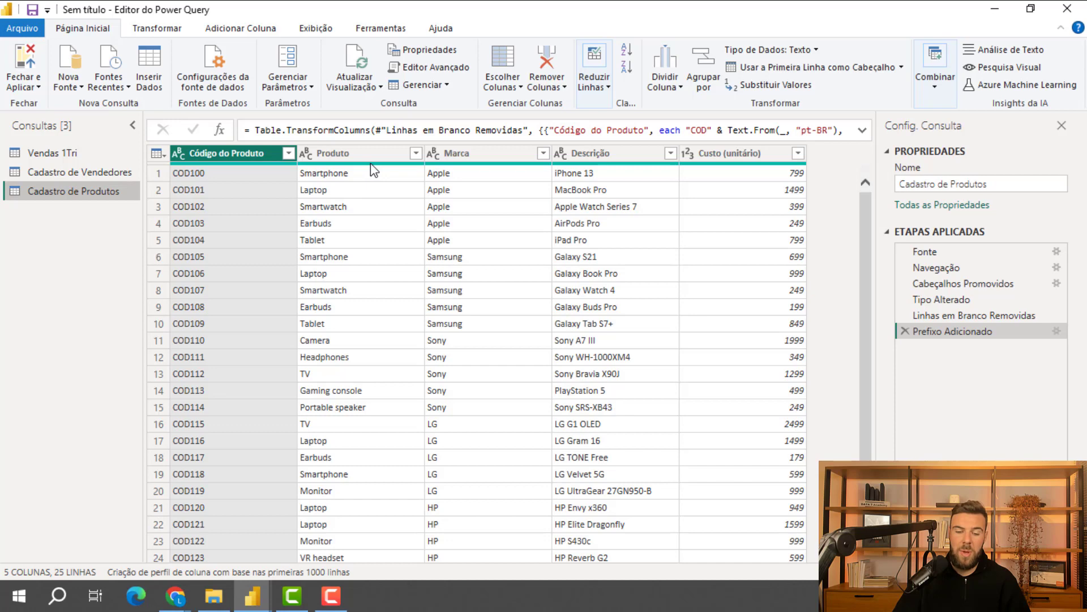
{"action": "mouse_move", "coordinate": [371, 163]}
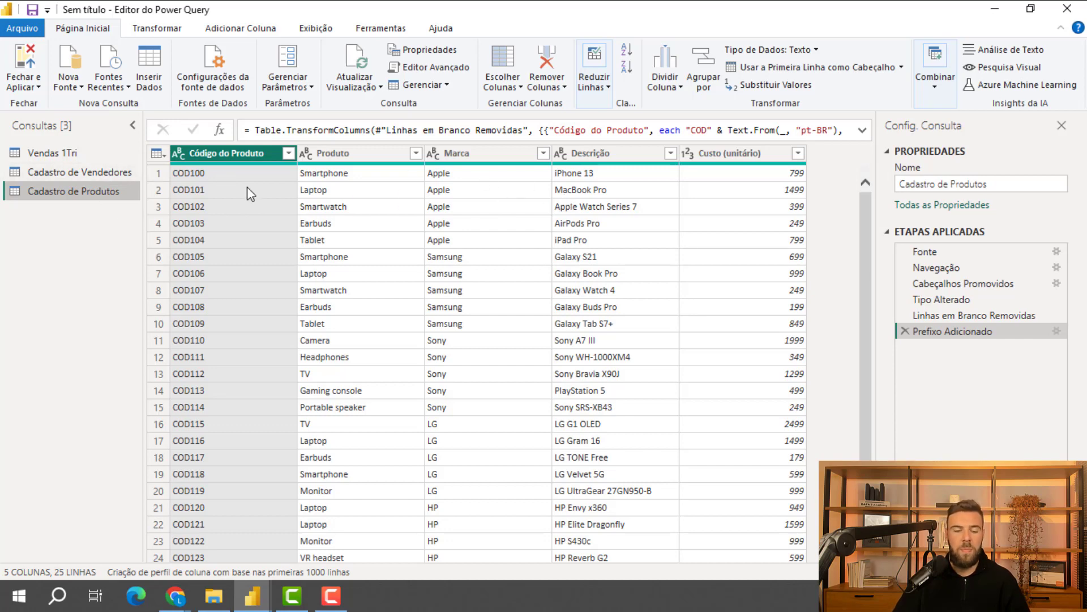
Step: Merge Cadastro de Vendedores into the Vendas 1Tri query, matching on the Código do Vendedor column with a left outer join
{"action": "left_click", "coordinate": [52, 154]}
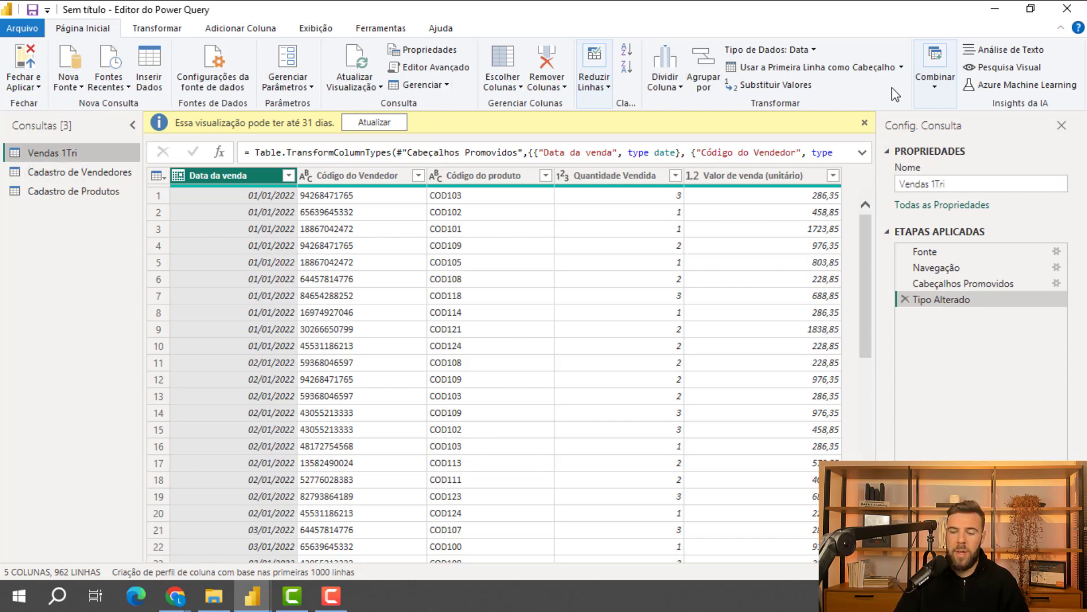
{"action": "left_click", "coordinate": [935, 93]}
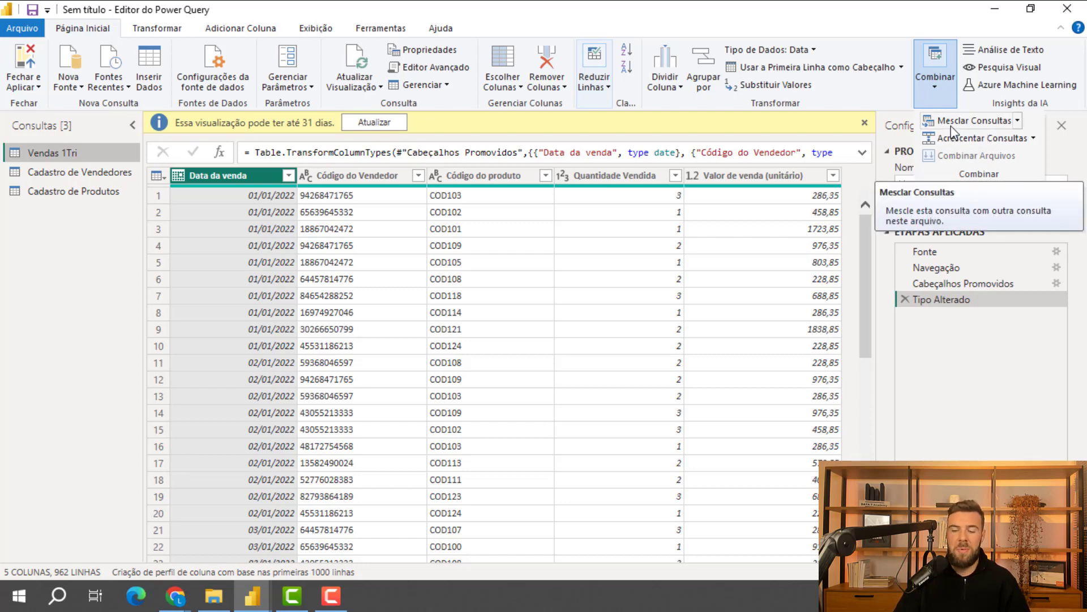
{"action": "left_click", "coordinate": [1018, 121]}
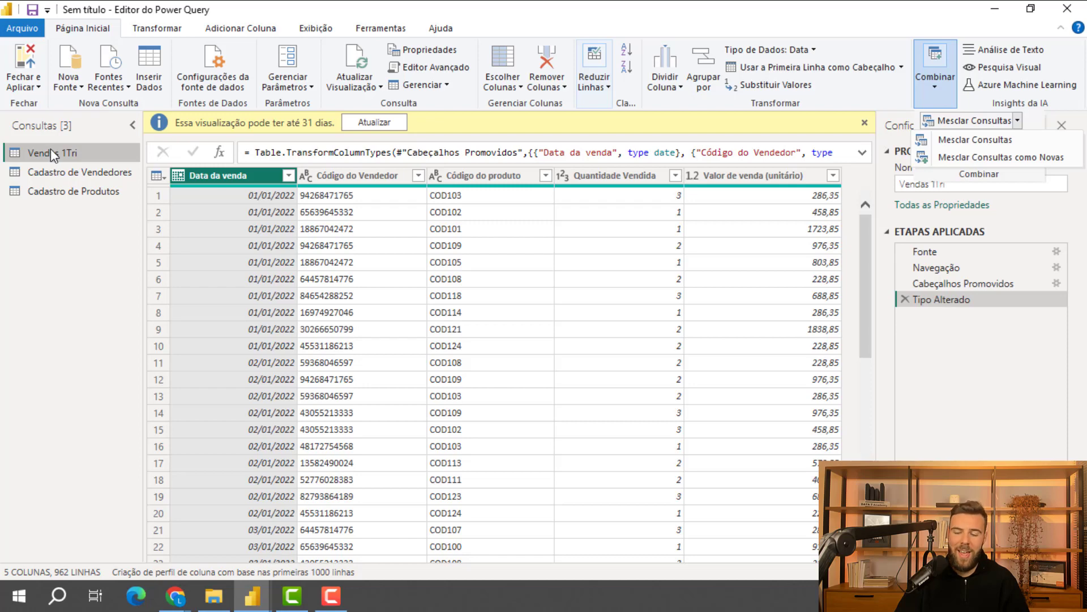
{"action": "left_click", "coordinate": [972, 142]}
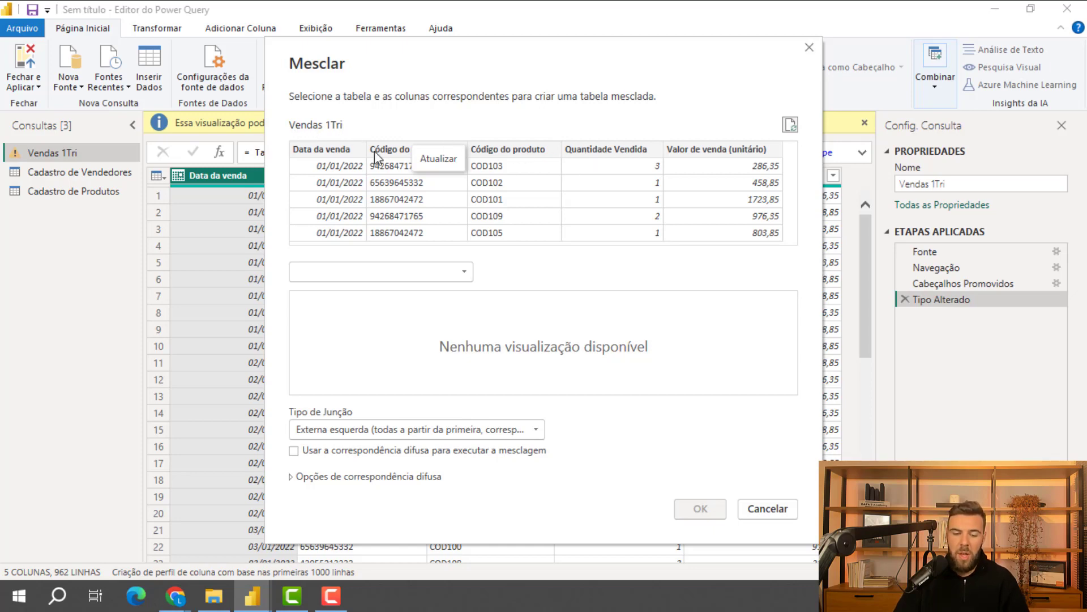
{"action": "left_click", "coordinate": [394, 150]}
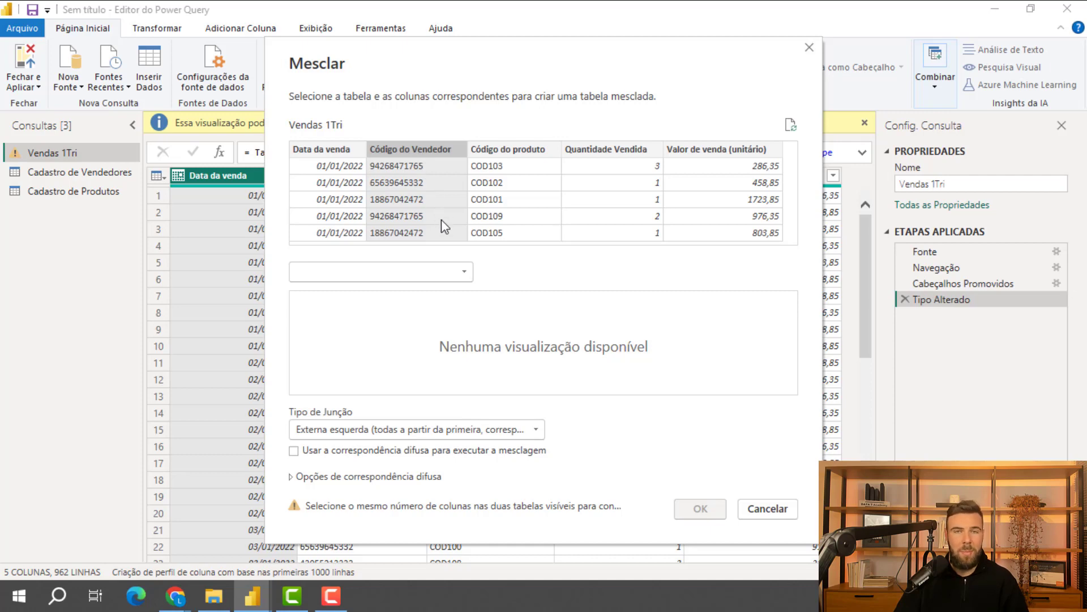
{"action": "left_click", "coordinate": [460, 271]}
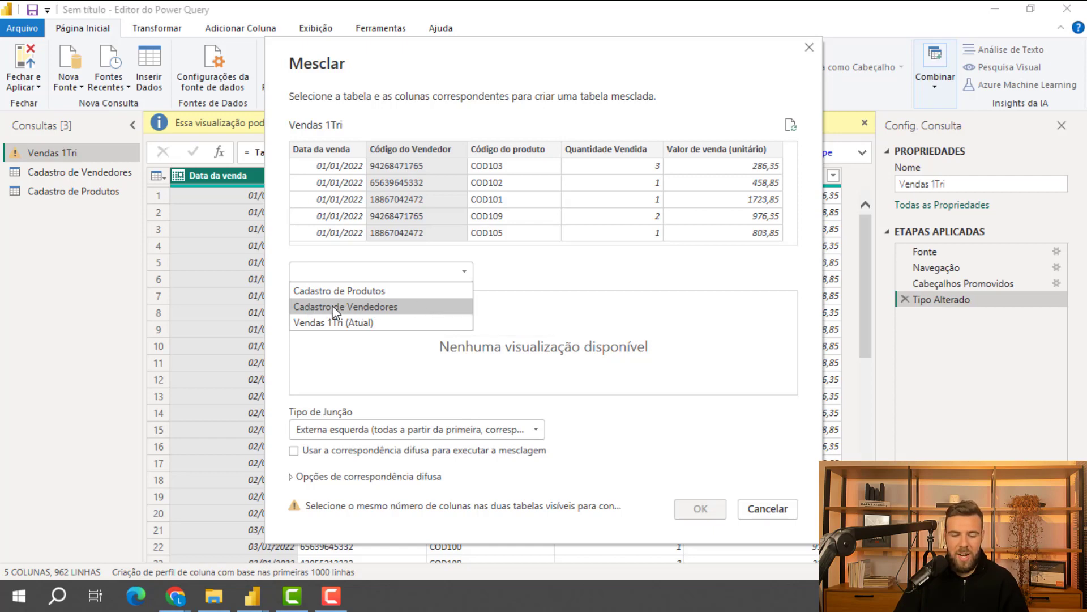
{"action": "left_click", "coordinate": [388, 307]}
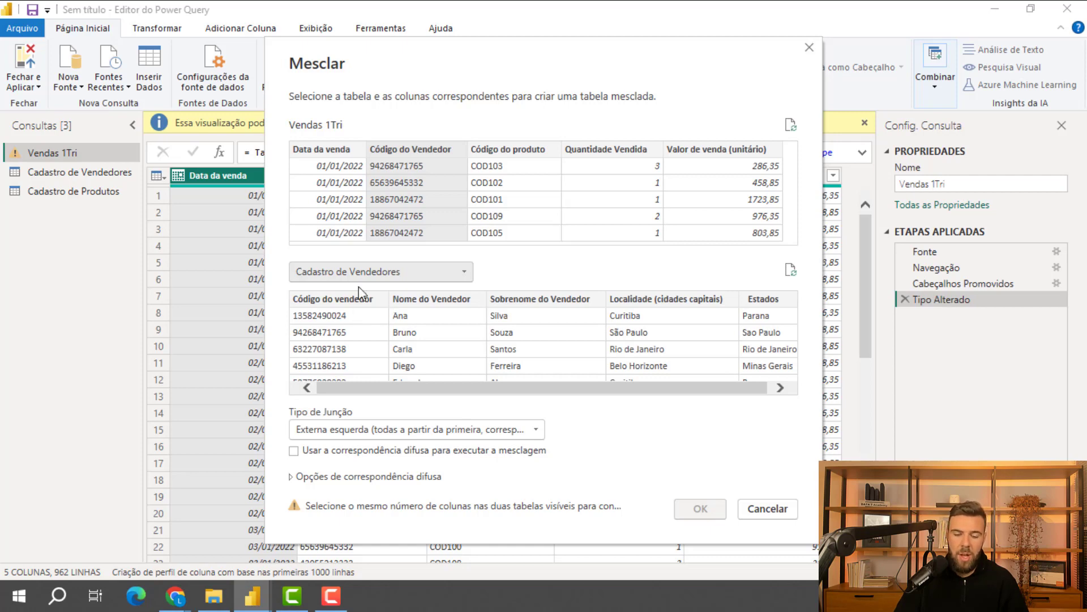
{"action": "left_click", "coordinate": [347, 300]}
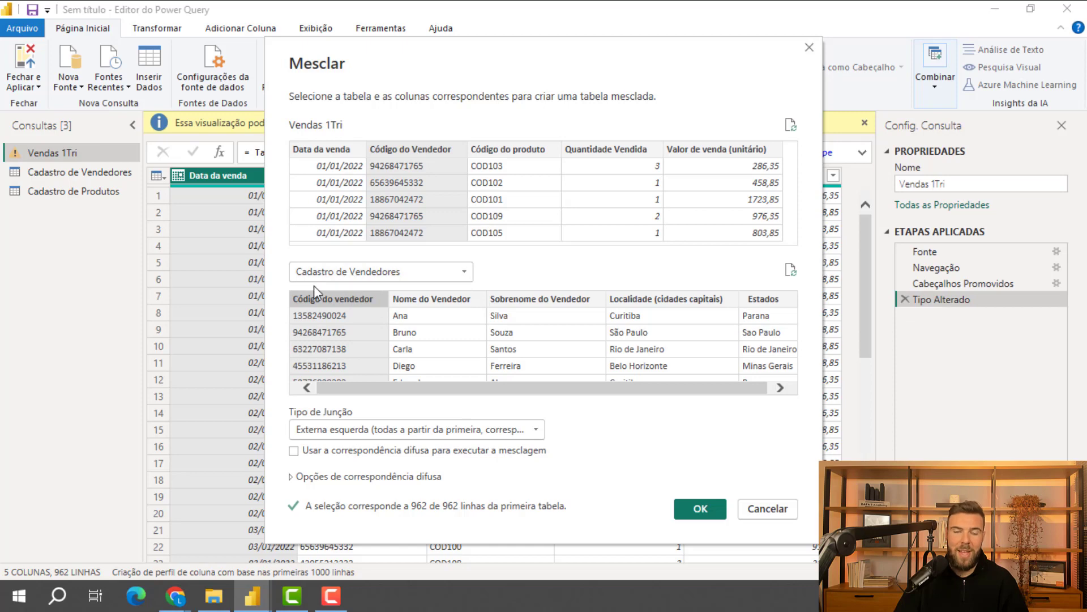
{"action": "left_click", "coordinate": [701, 508]}
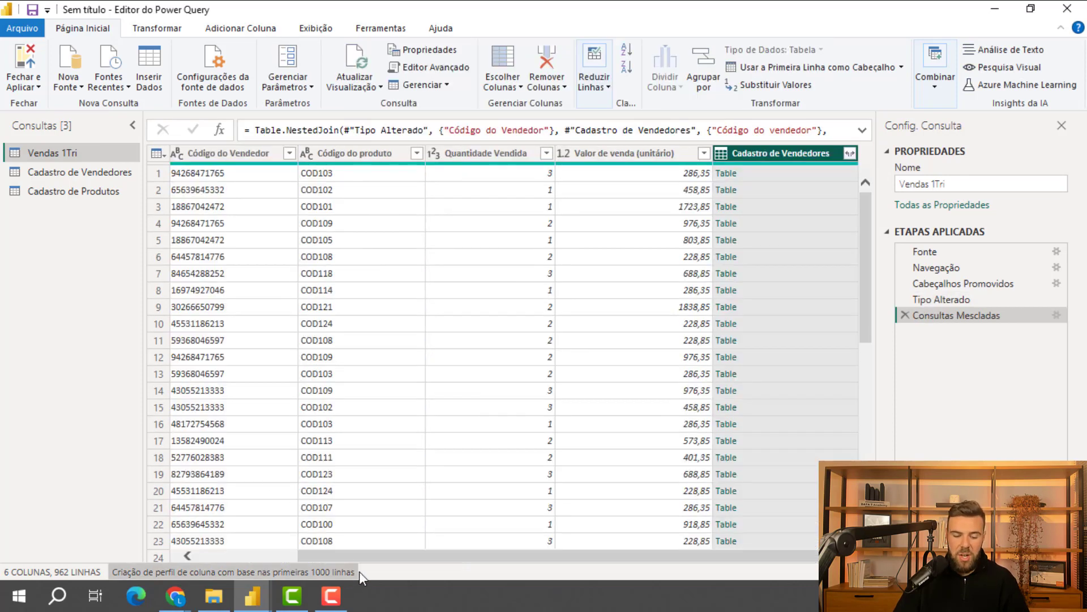
Step: Expand the merged Cadastro de Vendedores column to only Nome do Vendedor and Sobrenome do Vendedor, keeping the original column name as prefix
{"action": "left_click_drag", "start_coordinate": [357, 557], "coordinate": [243, 553]}
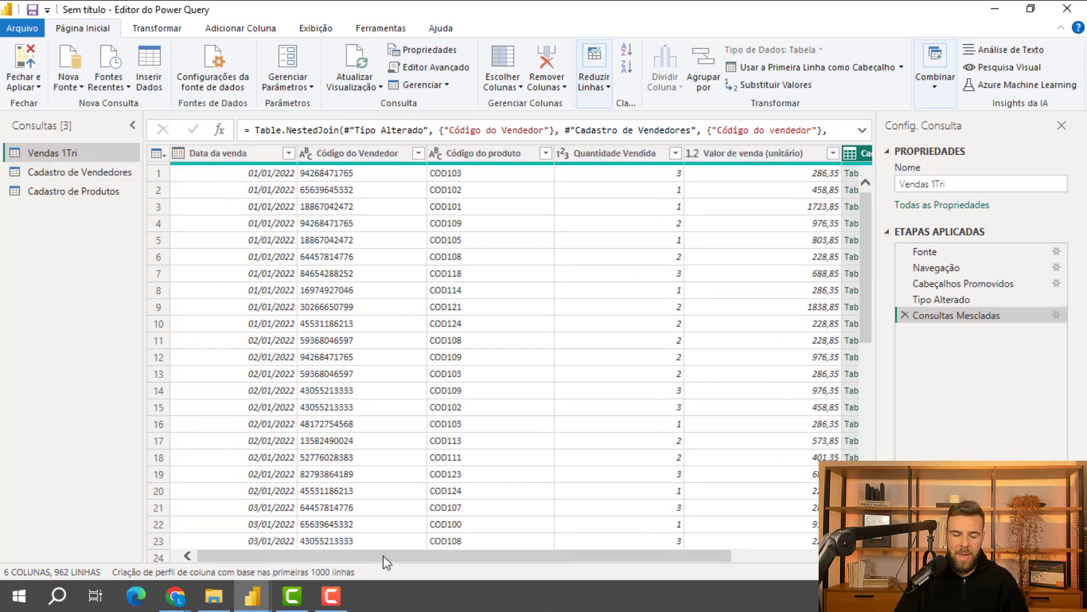
{"action": "left_click_drag", "start_coordinate": [414, 557], "coordinate": [515, 566]}
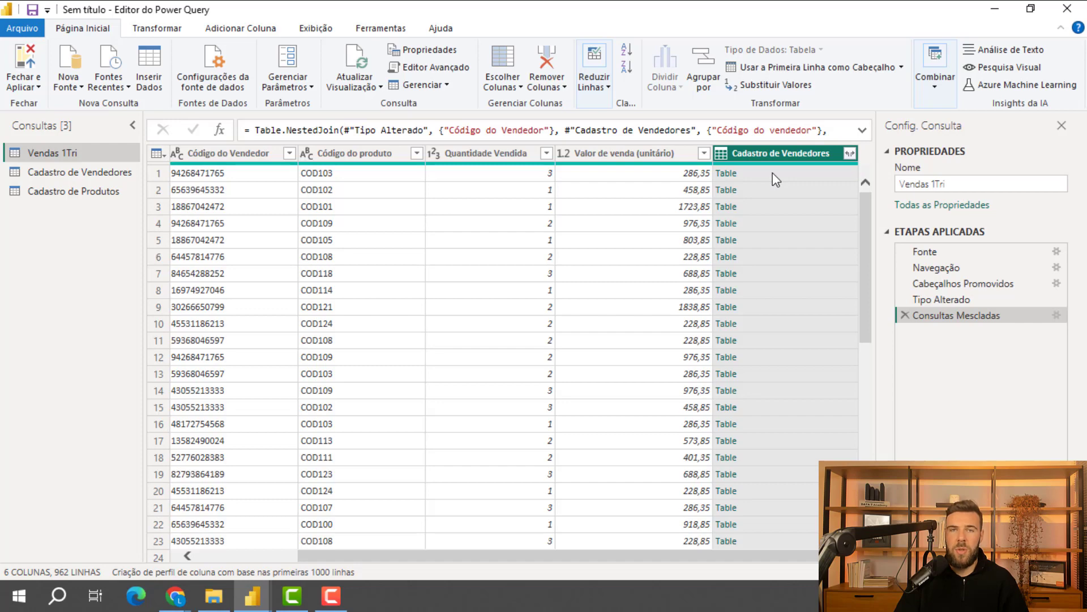
{"action": "left_click", "coordinate": [850, 154]}
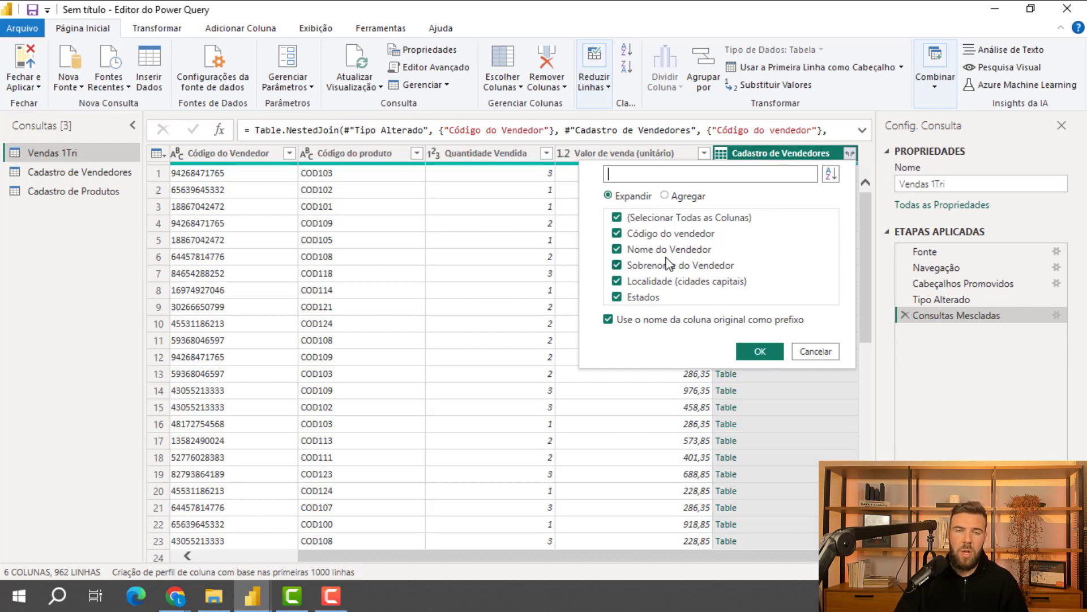
{"action": "left_click", "coordinate": [621, 219]}
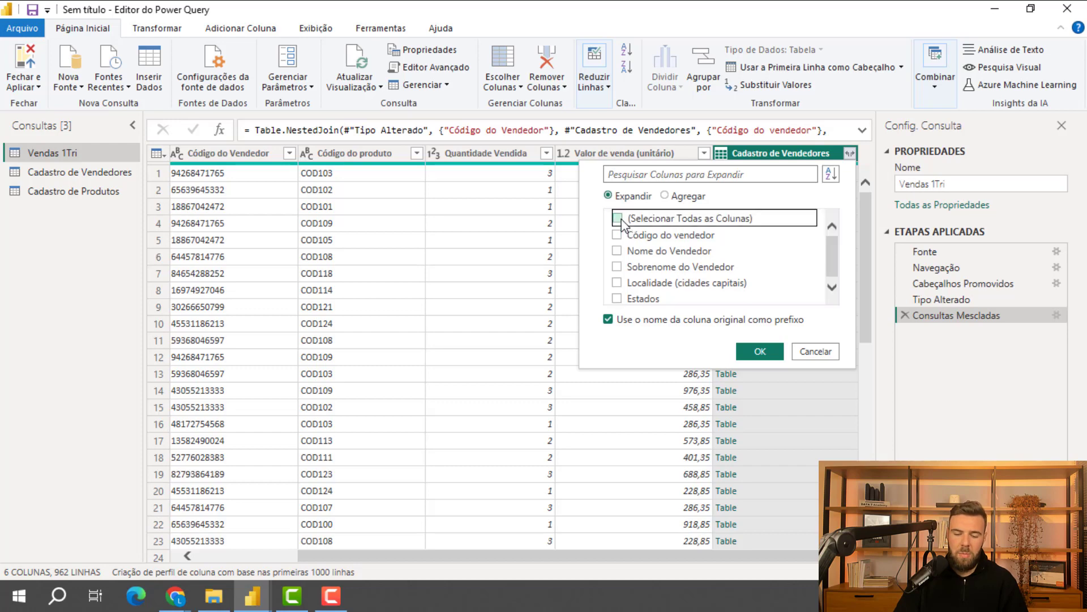
{"action": "left_click", "coordinate": [623, 250]}
{"action": "left_click", "coordinate": [626, 266]}
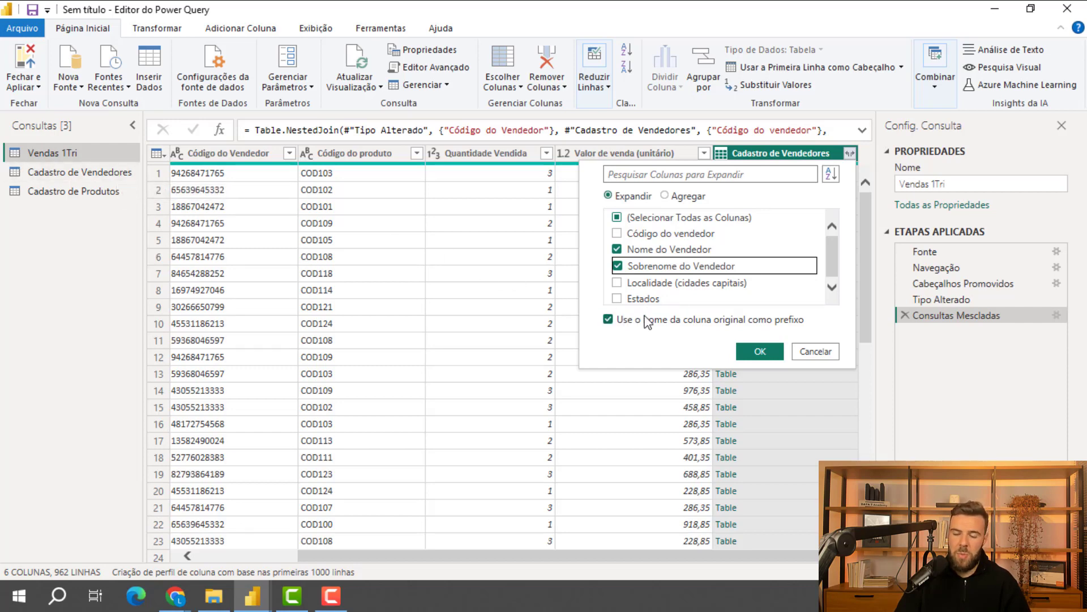
{"action": "left_click", "coordinate": [759, 352]}
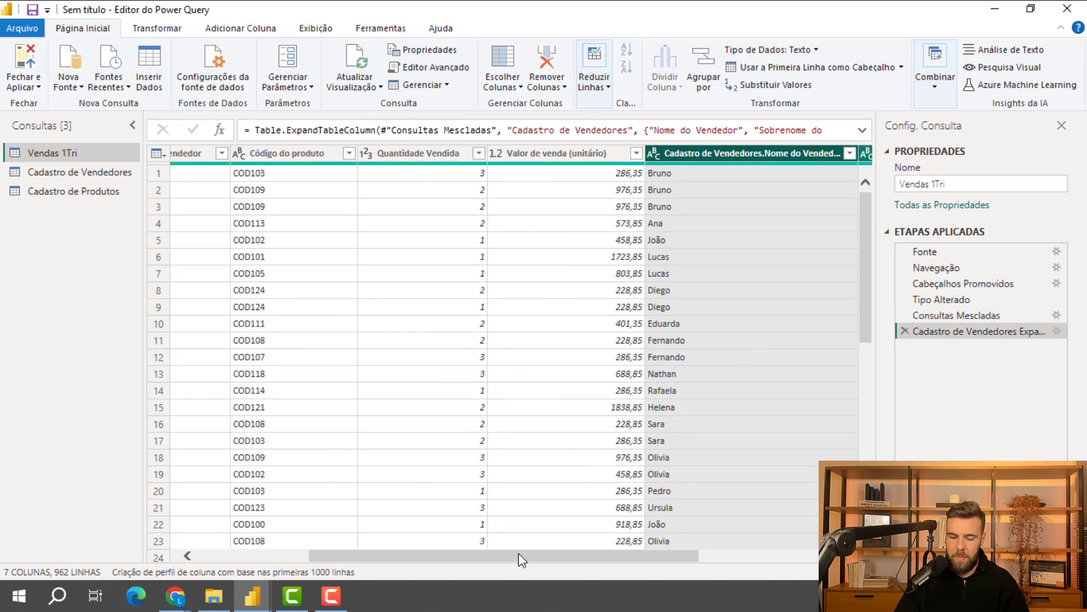
{"action": "left_click_drag", "start_coordinate": [521, 555], "coordinate": [671, 556]}
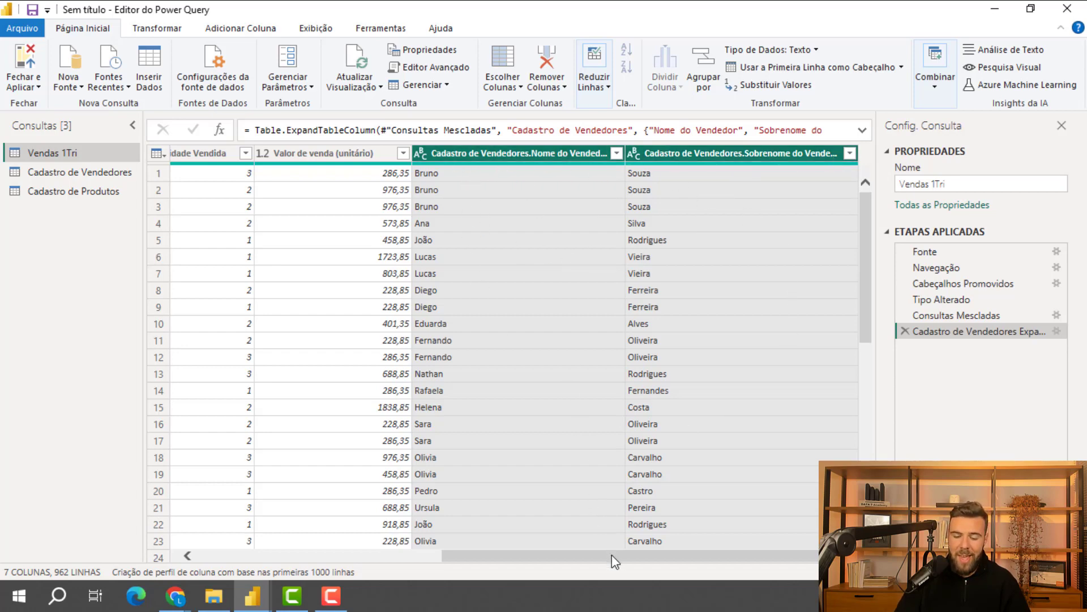
{"action": "left_click_drag", "start_coordinate": [612, 556], "coordinate": [328, 520]}
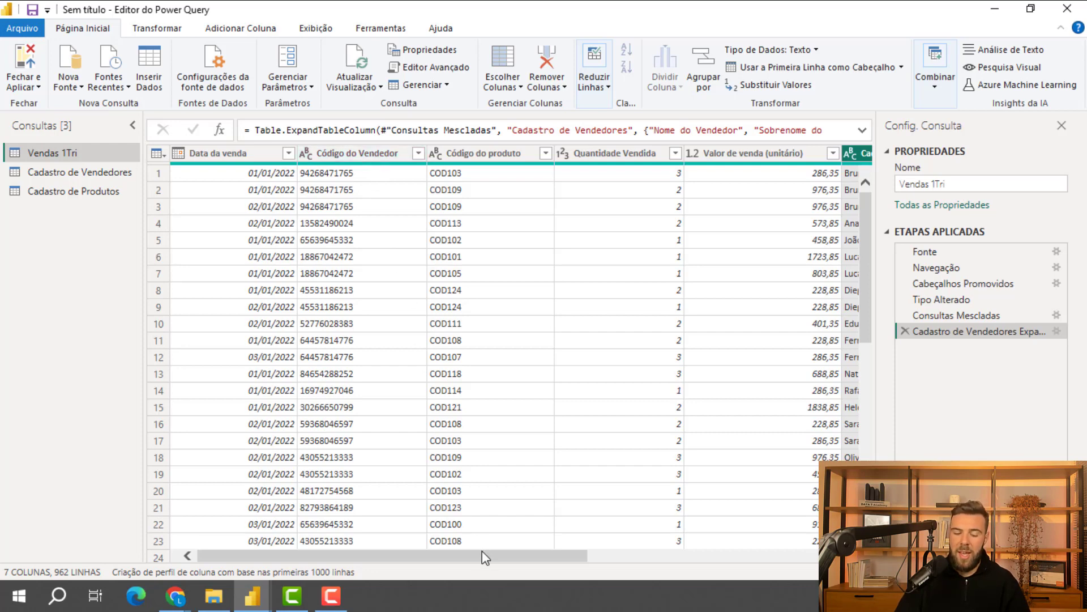
{"action": "left_click_drag", "start_coordinate": [481, 553], "coordinate": [690, 561]}
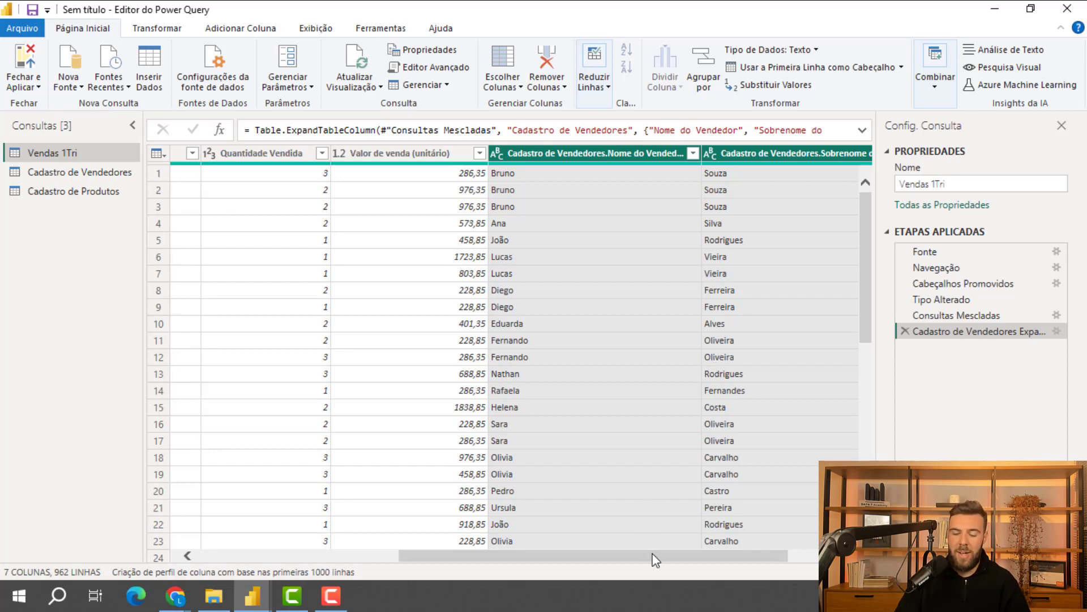
{"action": "mouse_move", "coordinate": [651, 559]}
{"action": "left_mouse_down"}
{"action": "mouse_move", "coordinate": [477, 536]}
{"action": "mouse_move", "coordinate": [649, 548]}
{"action": "left_mouse_up"}
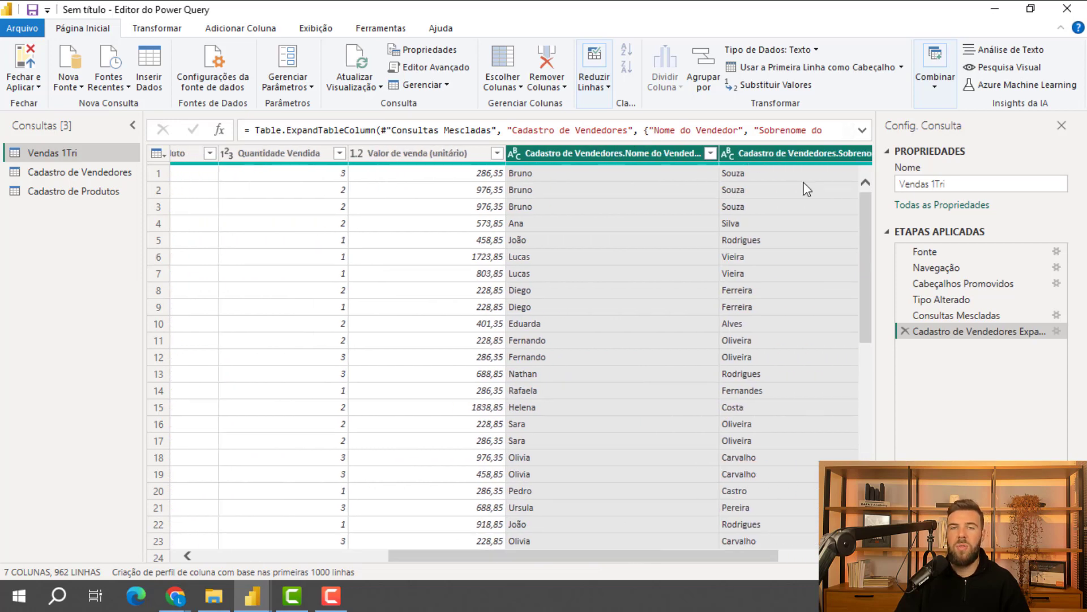
{"action": "left_click_drag", "start_coordinate": [700, 552], "coordinate": [448, 535]}
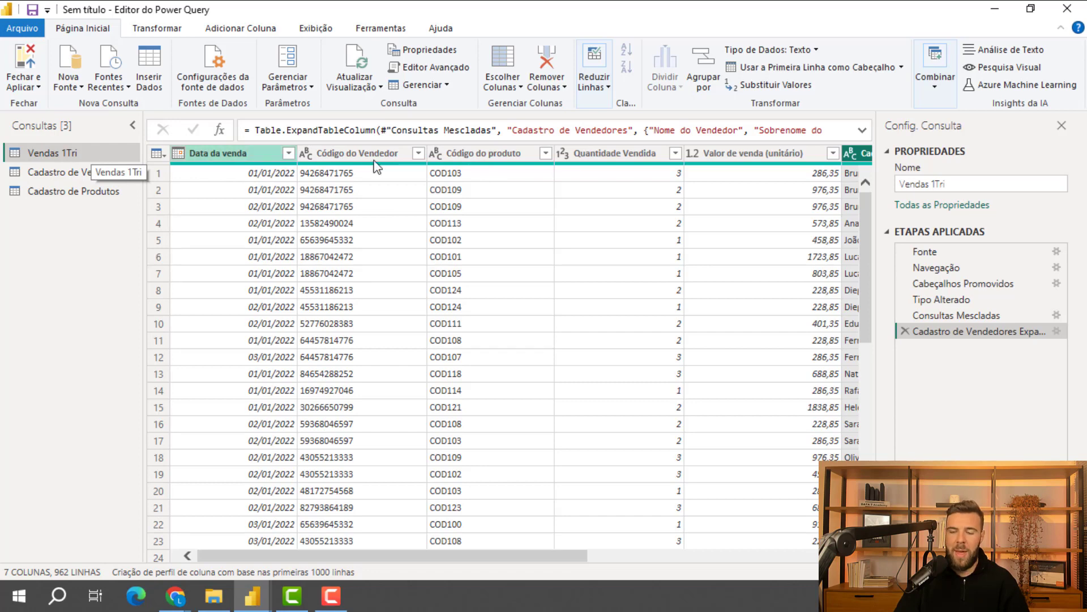
Step: Merge Cadastro de Produtos into the Vendas 1Tri query, matching on the Código do produto column with a left outer join
{"action": "left_click", "coordinate": [935, 85]}
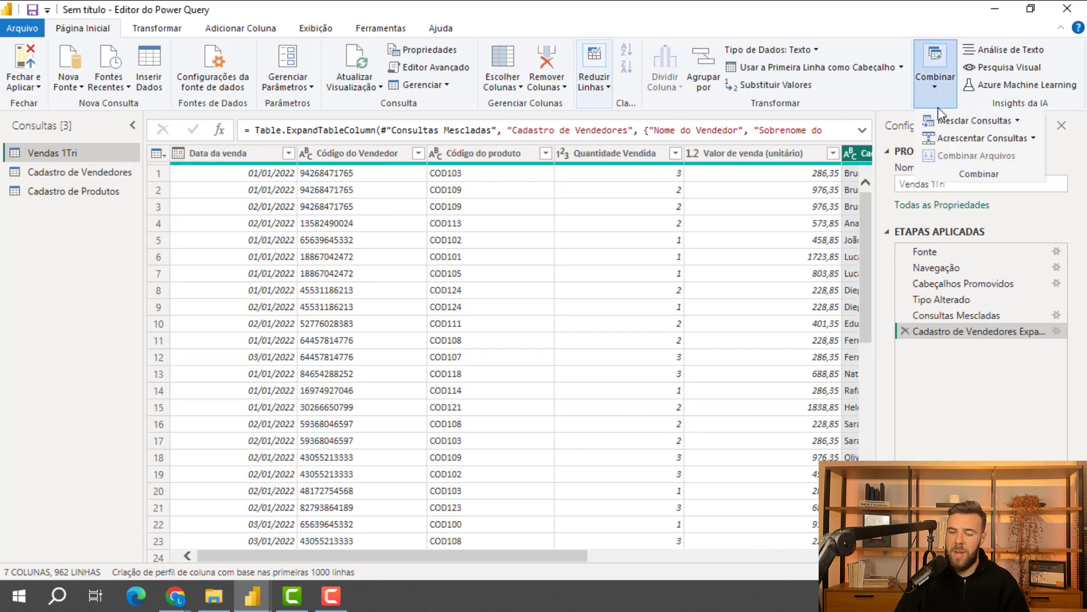
{"action": "left_click", "coordinate": [1012, 121]}
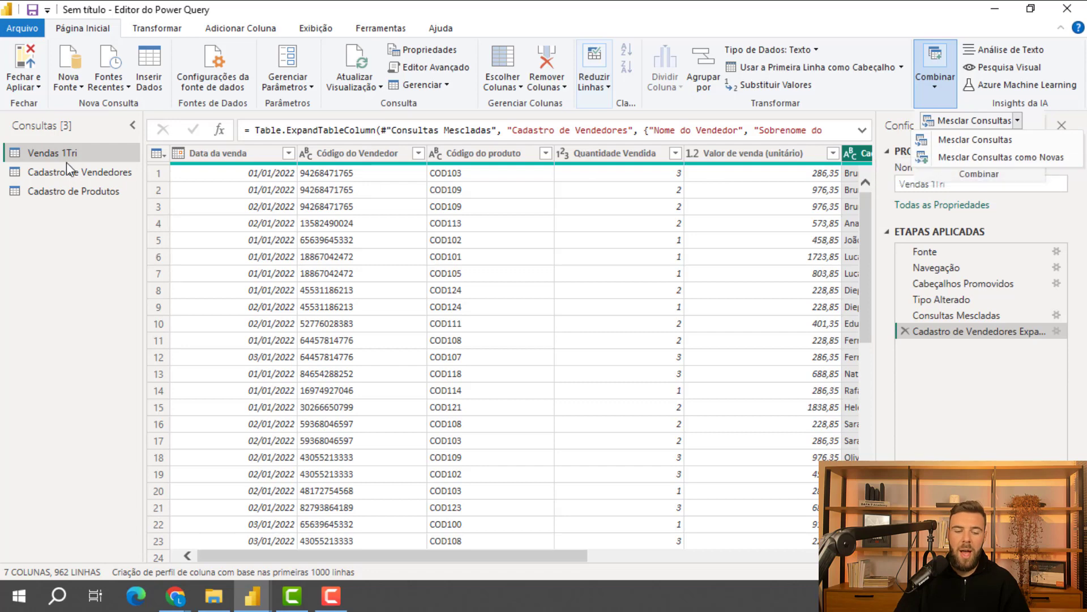
{"action": "left_click", "coordinate": [986, 140]}
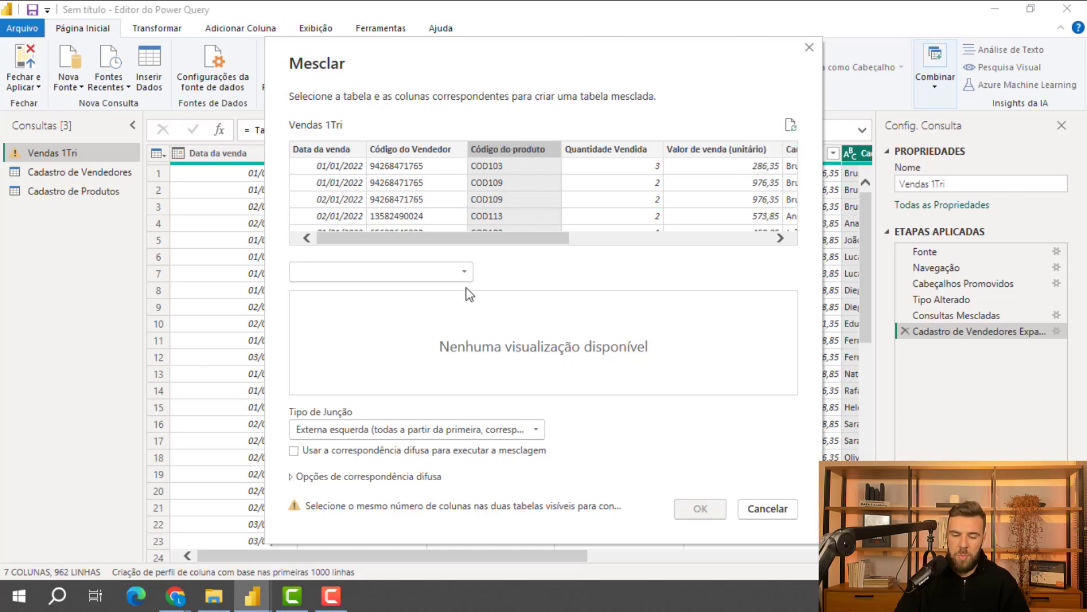
{"action": "left_click", "coordinate": [464, 272]}
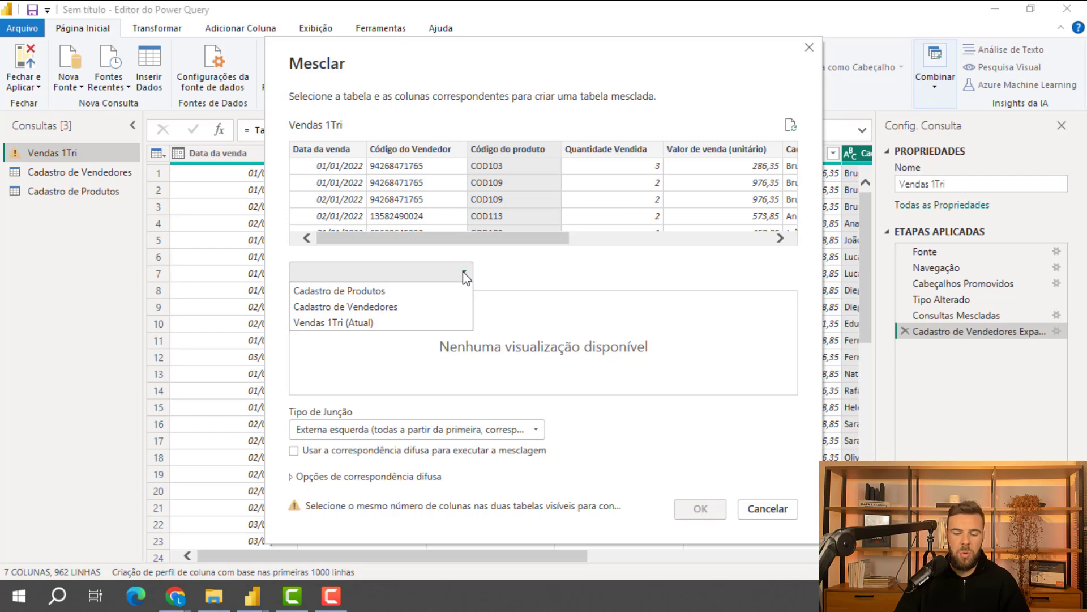
{"action": "left_click", "coordinate": [375, 290]}
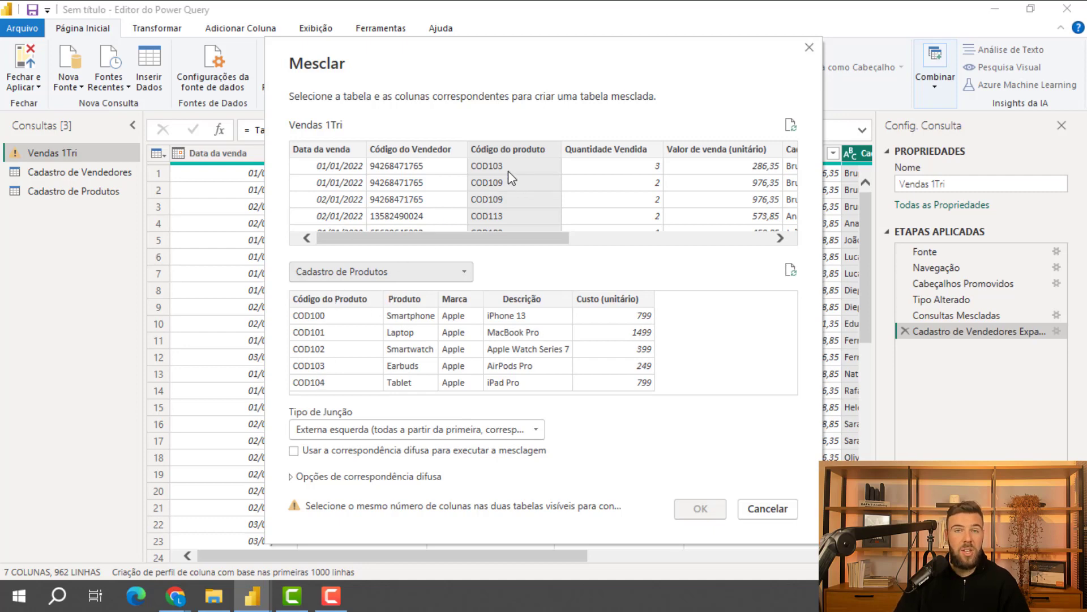
{"action": "left_click", "coordinate": [365, 302]}
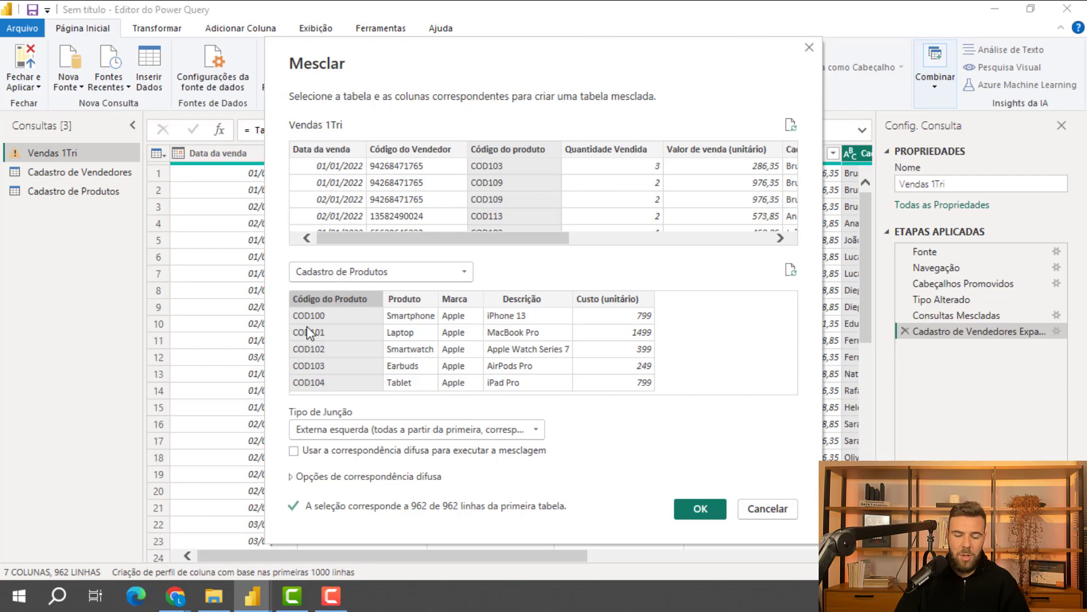
{"action": "left_click", "coordinate": [698, 506]}
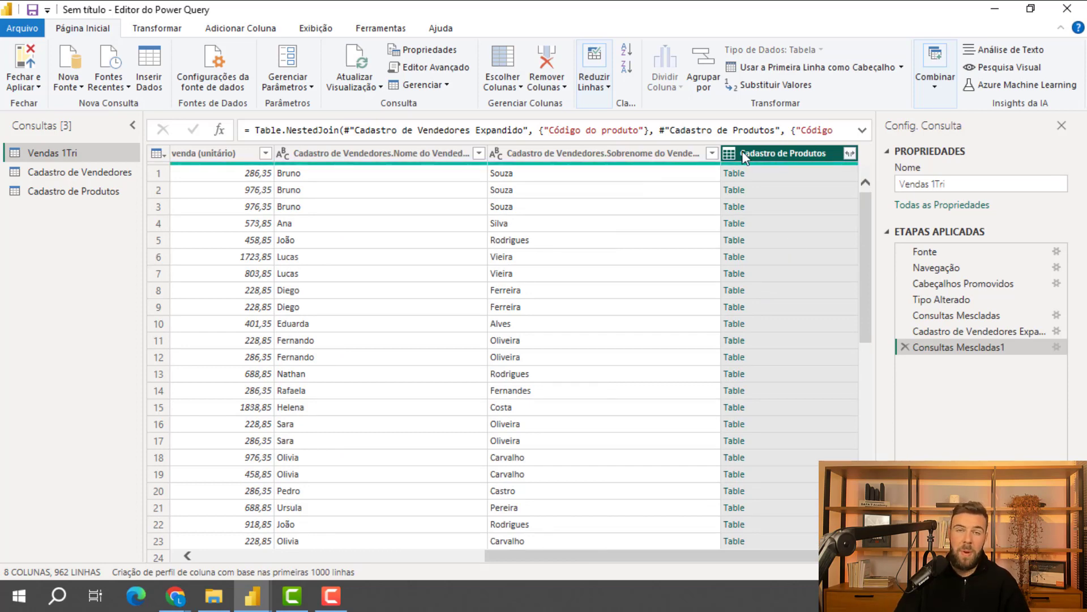
Step: Expand the merged Cadastro de Produtos column to only Descrição, without using the original column name as prefix
{"action": "left_click", "coordinate": [850, 154]}
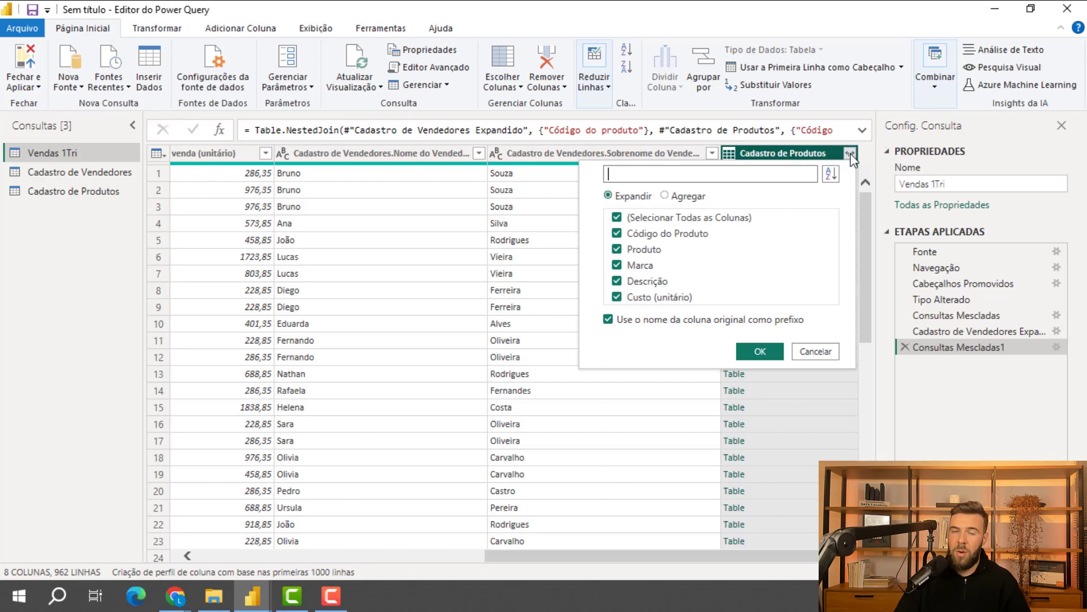
{"action": "left_click", "coordinate": [609, 320]}
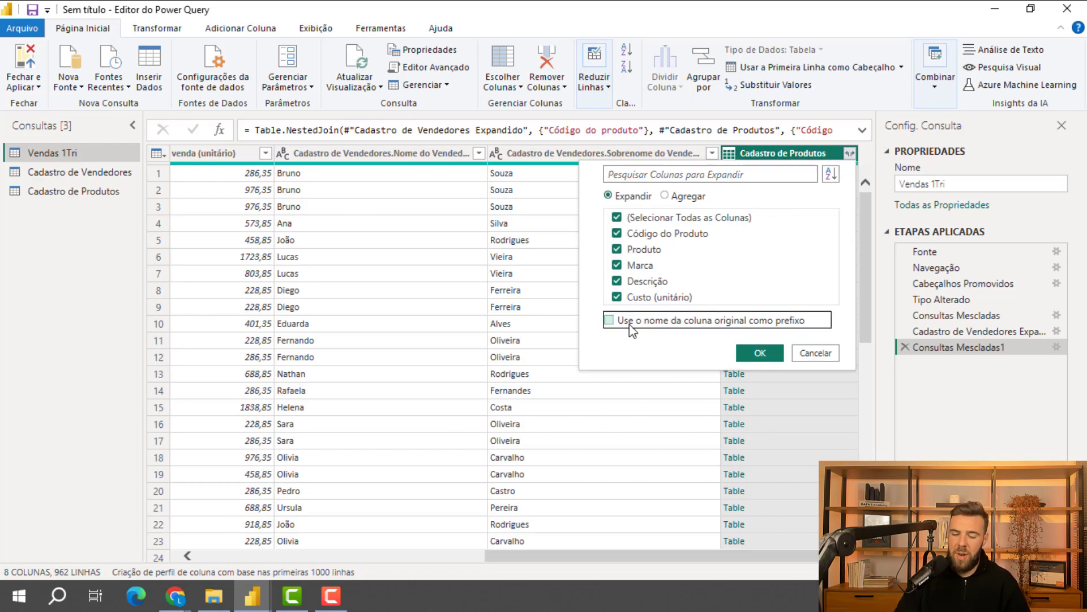
{"action": "left_click", "coordinate": [623, 220]}
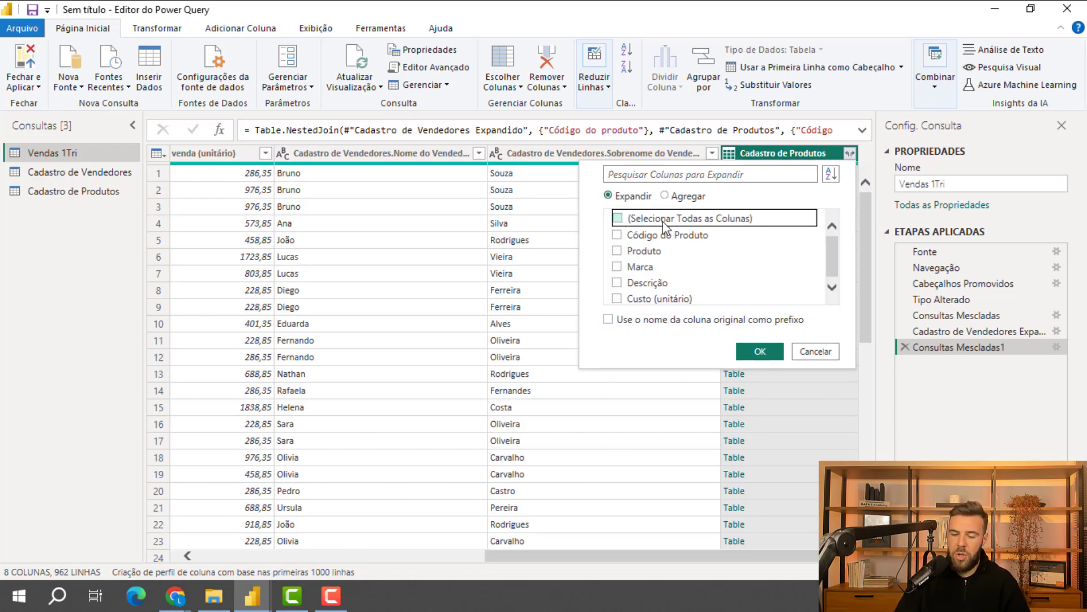
{"action": "left_click", "coordinate": [618, 283]}
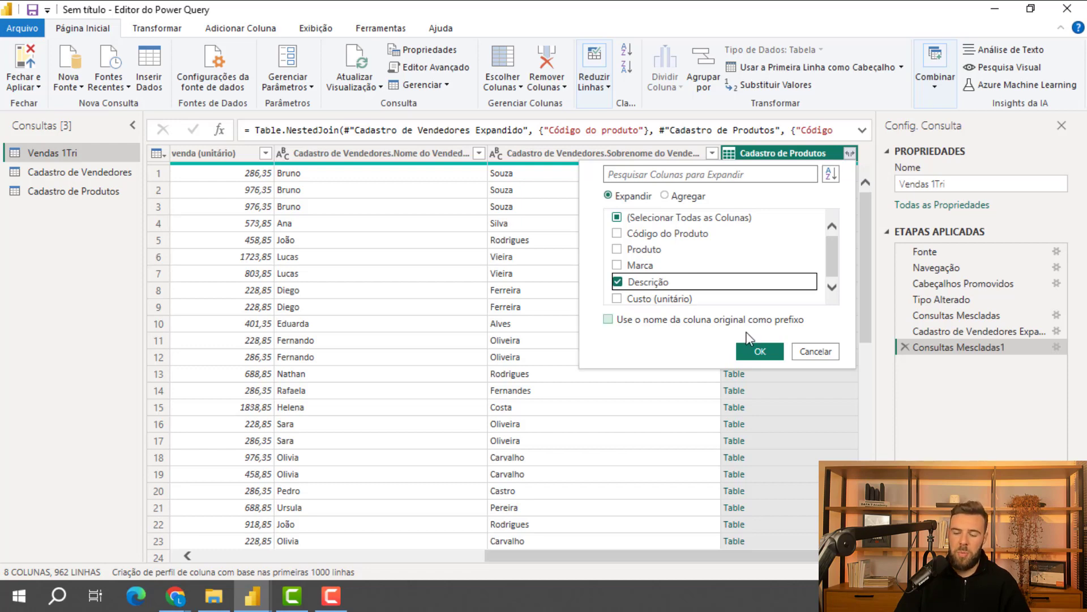
{"action": "left_click", "coordinate": [762, 352]}
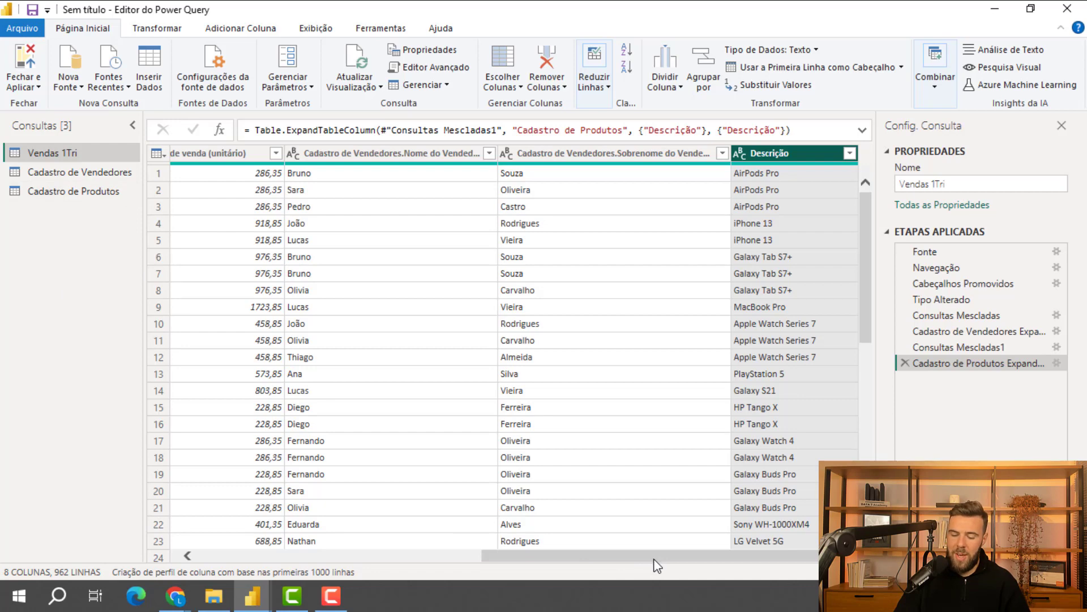
Step: Remove the Código do produto column from the Vendas 1Tri query and check the remaining columns
{"action": "left_click_drag", "start_coordinate": [654, 560], "coordinate": [356, 541]}
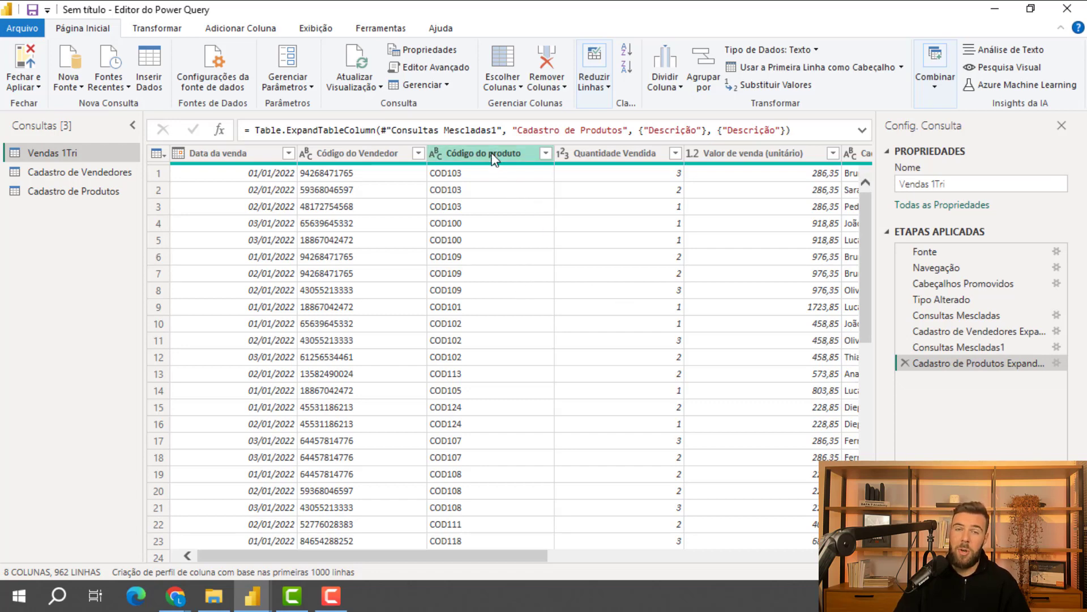
{"action": "left_click_drag", "start_coordinate": [533, 560], "coordinate": [784, 574]}
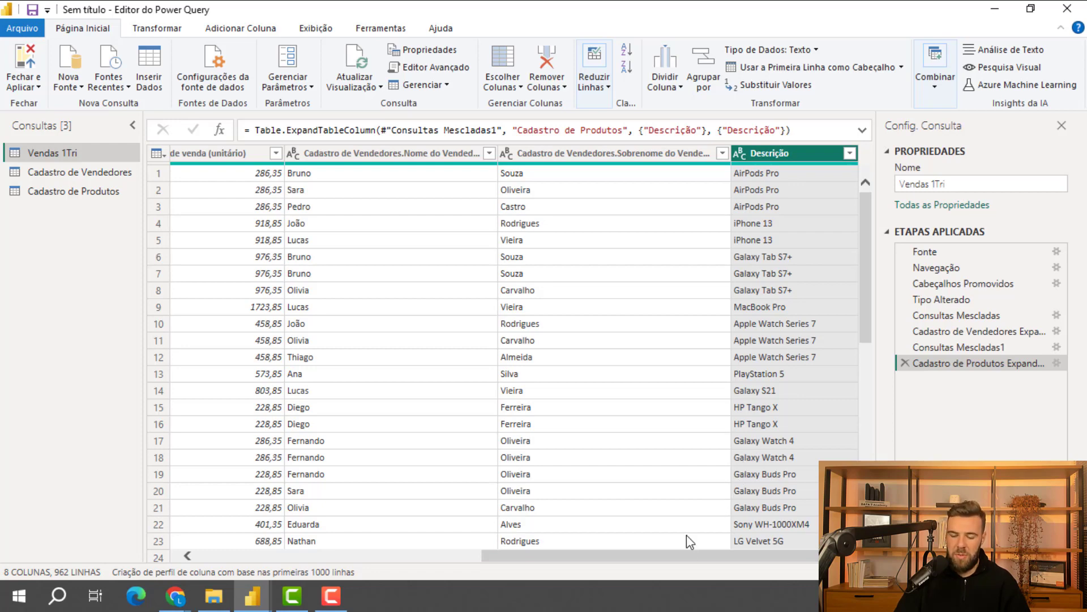
{"action": "left_click_drag", "start_coordinate": [671, 556], "coordinate": [376, 517]}
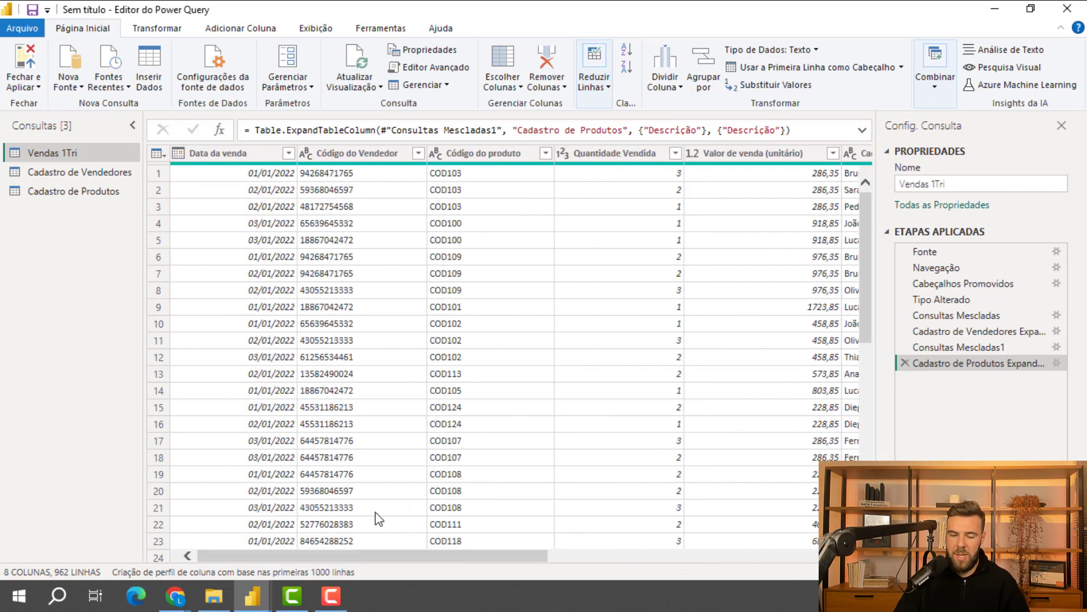
{"action": "left_click", "coordinate": [499, 153]}
{"action": "right_click", "coordinate": [505, 156]}
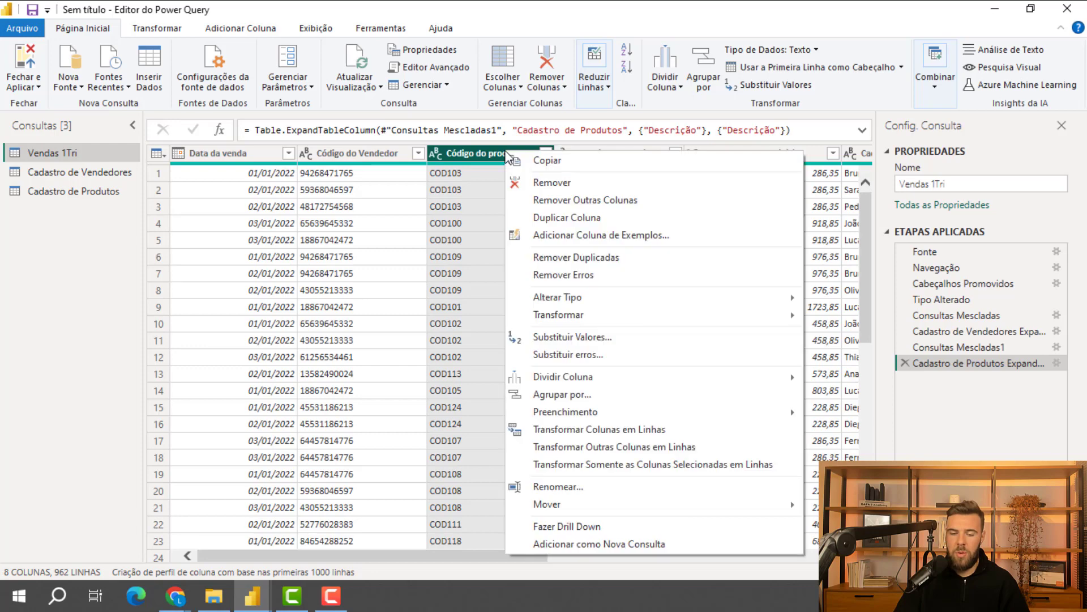
{"action": "left_click", "coordinate": [552, 182]}
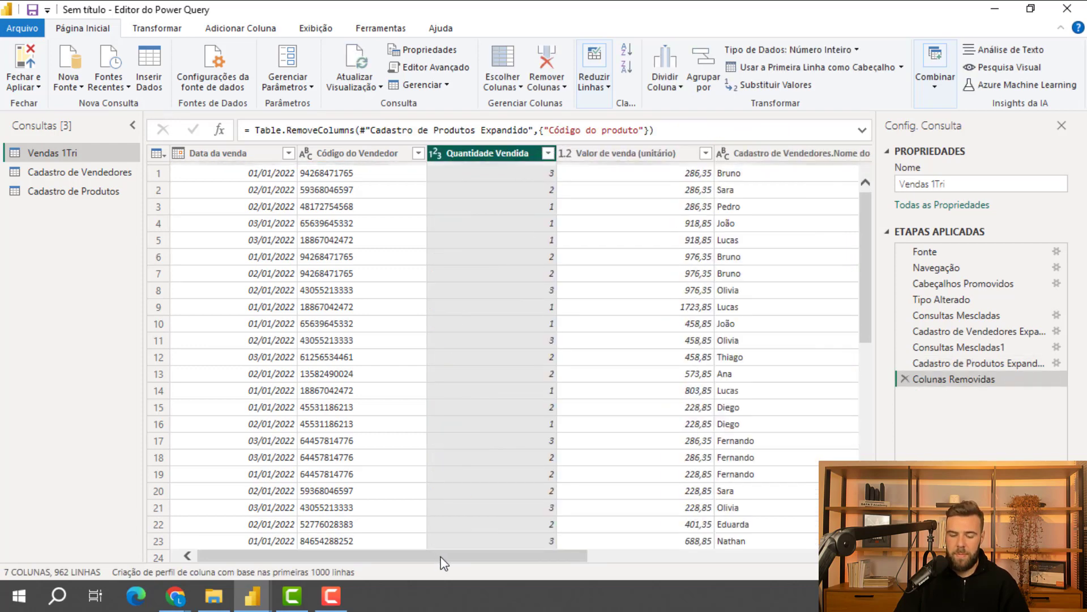
{"action": "left_click_drag", "start_coordinate": [440, 558], "coordinate": [758, 566]}
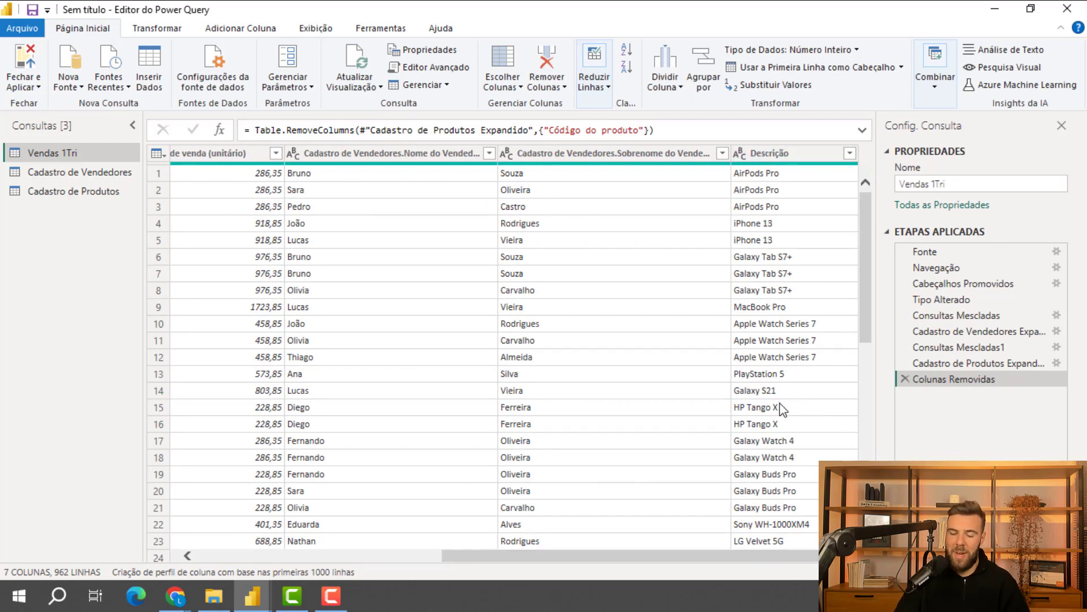
{"action": "left_click_drag", "start_coordinate": [716, 561], "coordinate": [345, 473]}
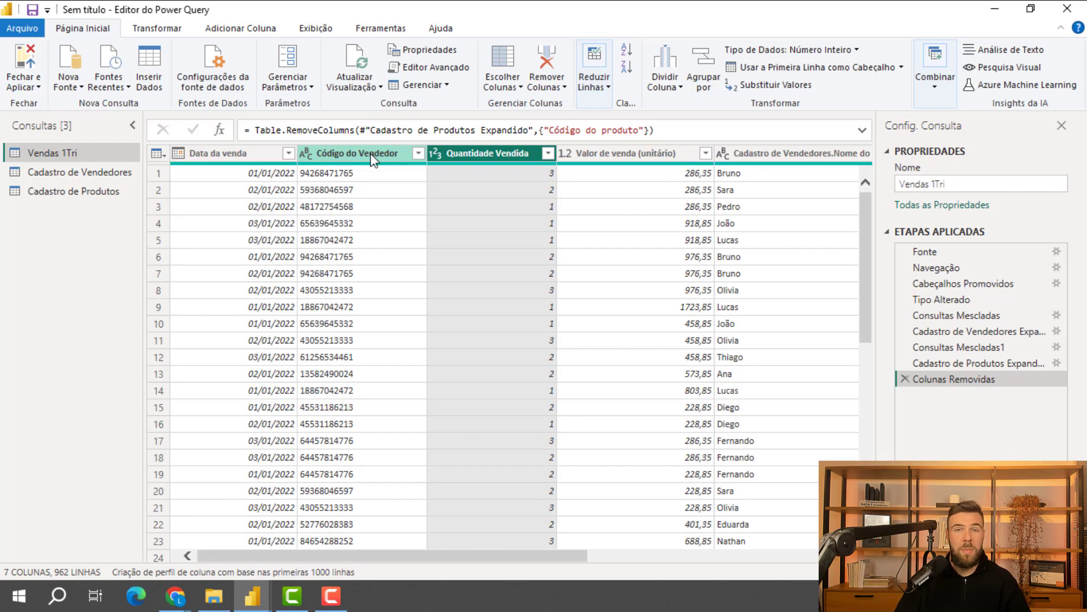
Step: Look at the query combining options, review the Cadastro de Vendedores and Cadastro de Produtos queries, and return to Vendas 1Tri
{"action": "left_click", "coordinate": [935, 87]}
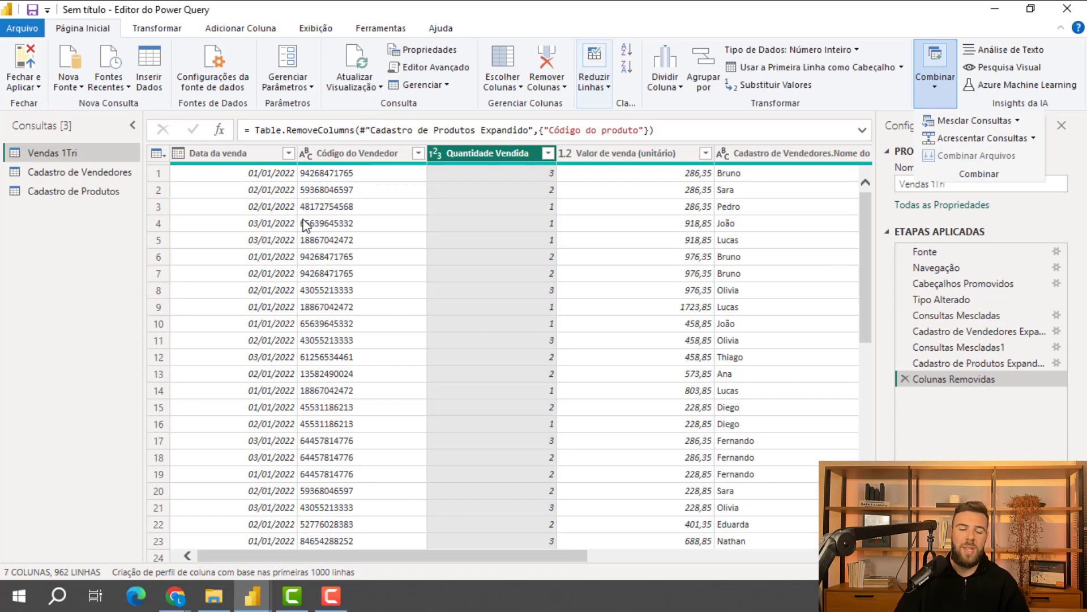
{"action": "left_click", "coordinate": [80, 177]}
{"action": "left_click", "coordinate": [66, 185]}
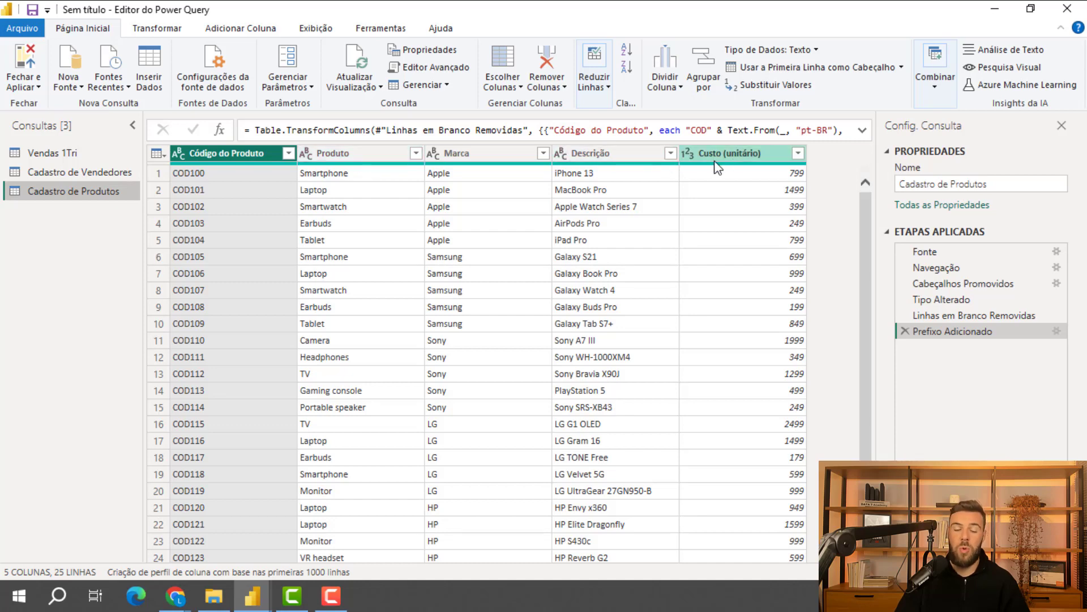
{"action": "left_click", "coordinate": [84, 157]}
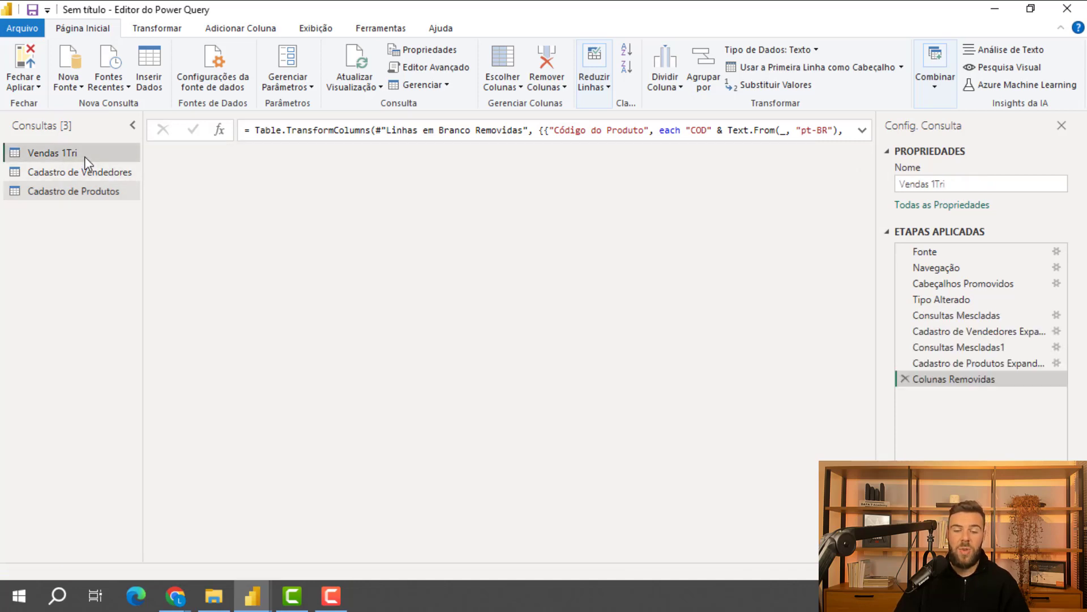